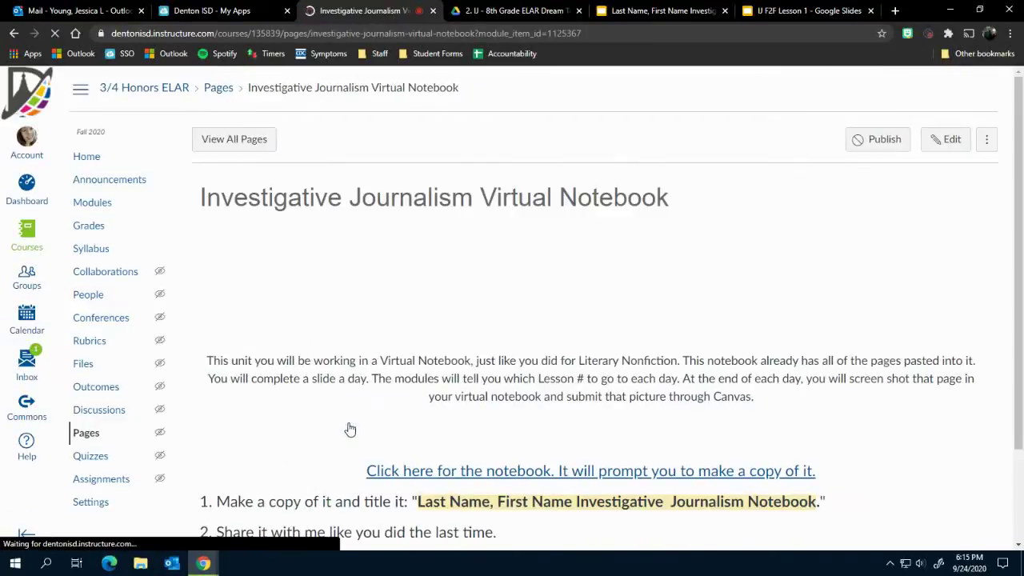
# Scroll down the Canvas Virtual Notebook page to the notebook copy link.
pyautogui.scroll(-1, 680, 263)
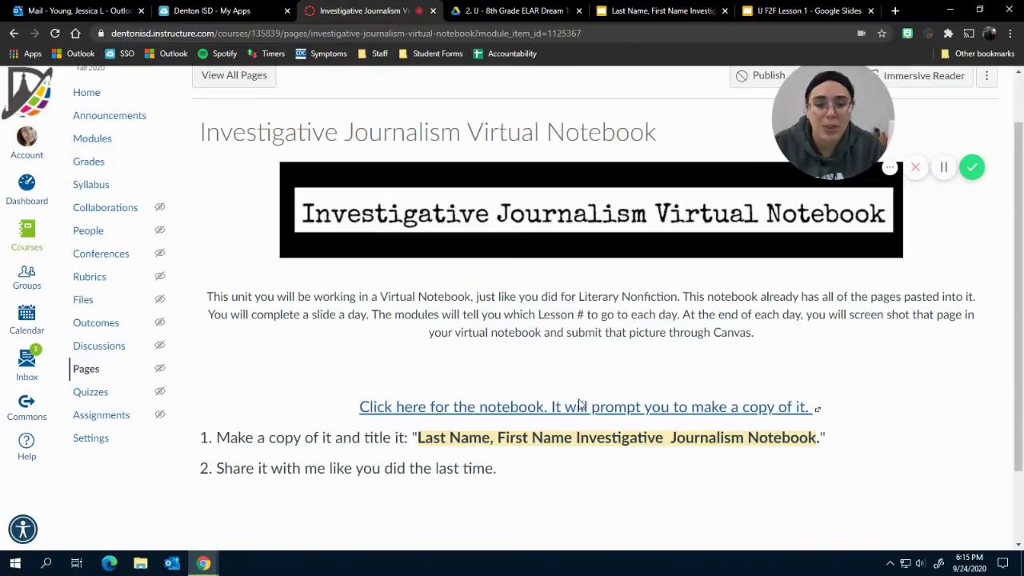
# Follow the notebook link and make a personal copy of the Investigative Journalism presentation.
pyautogui.click(544, 413)
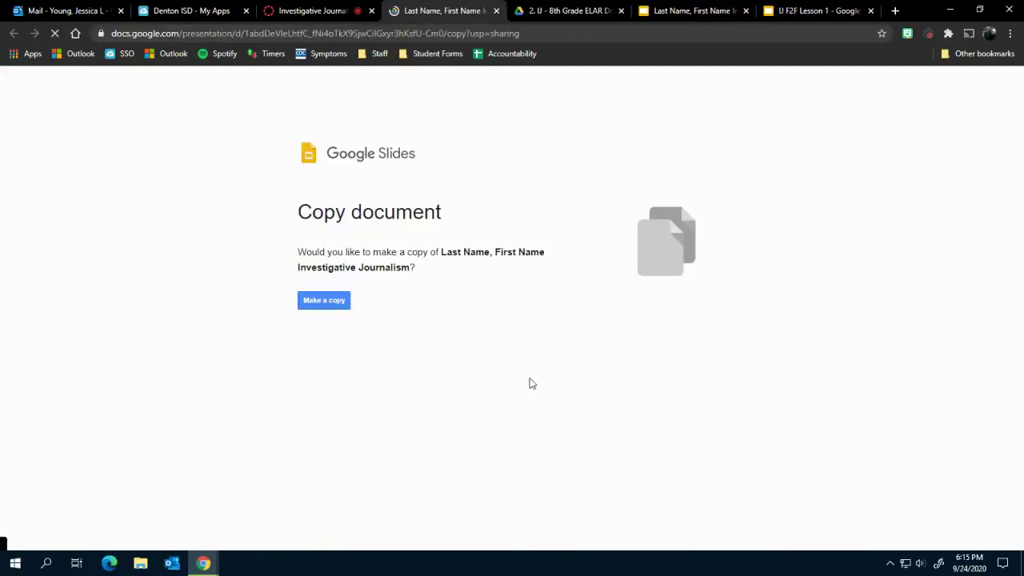
pyautogui.click(332, 307)
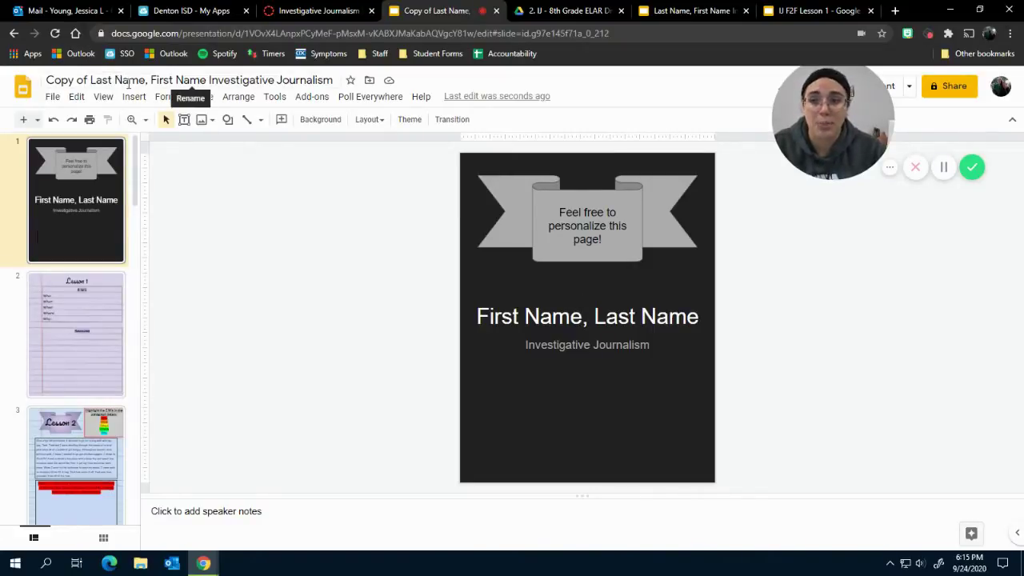
# Drop 'Copy of' from the title and replace the name placeholders with the student's last and first name.
pyautogui.click(92, 81)
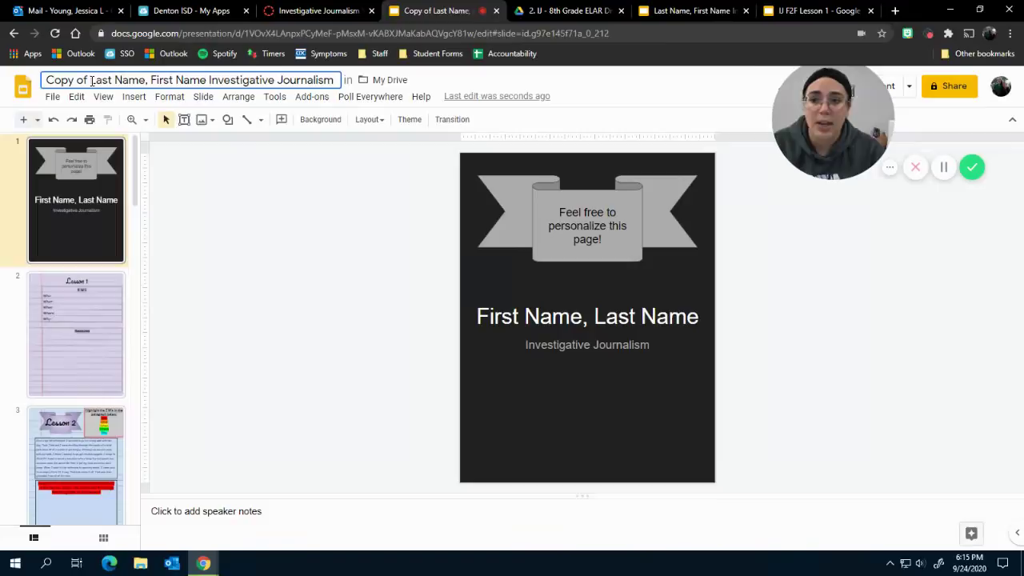
pyautogui.moveTo(90, 81); pyautogui.dragTo(44, 81)
pyautogui.press('BackSpace')
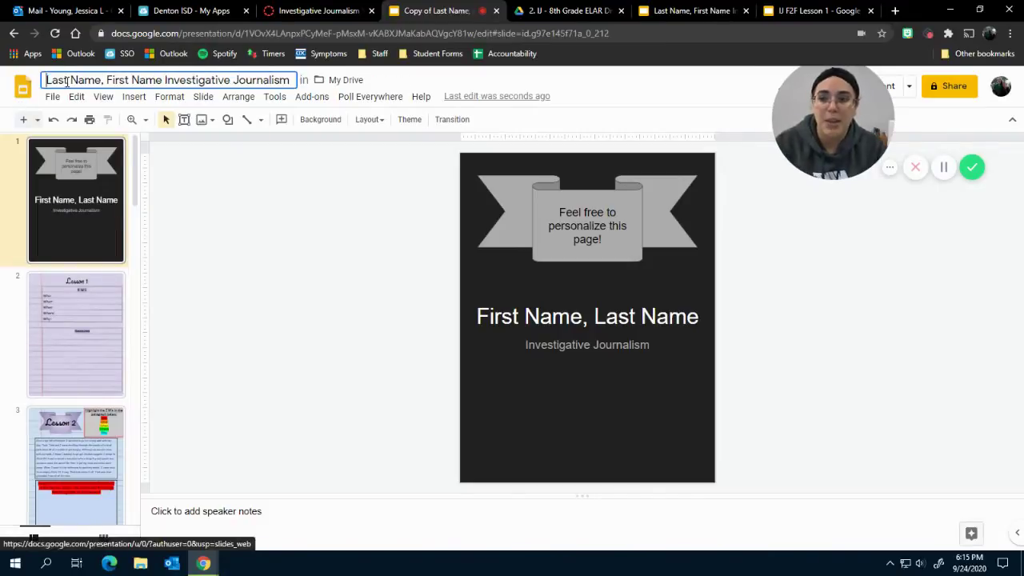
pyautogui.moveTo(104, 81); pyautogui.dragTo(4, 79)
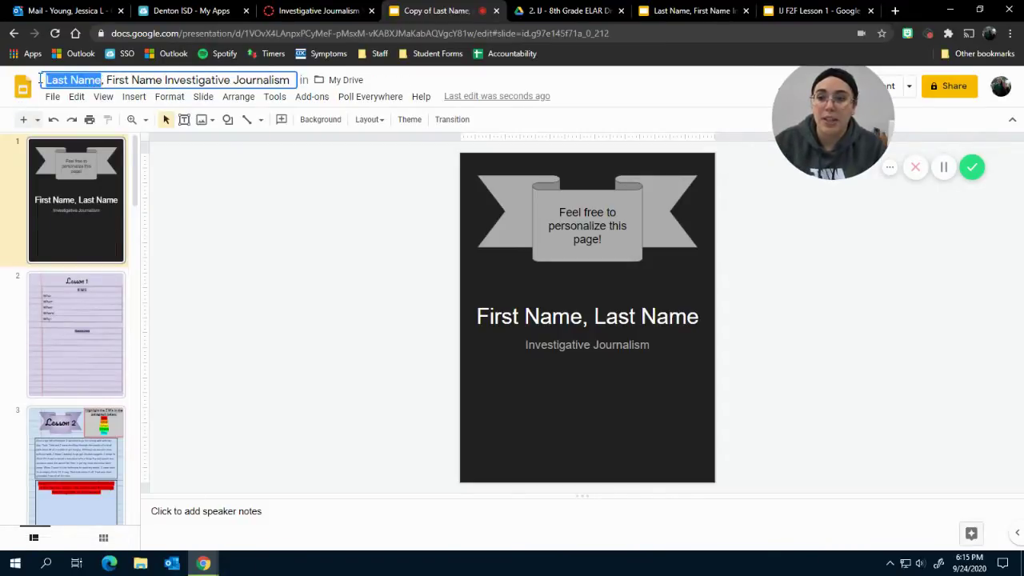
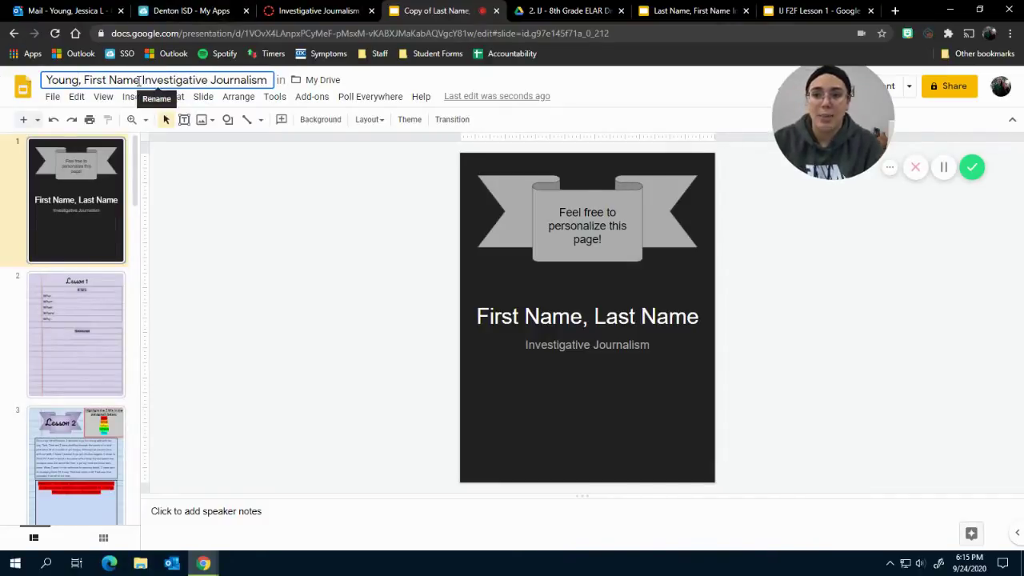
pyautogui.moveTo(141, 80); pyautogui.dragTo(85, 79)
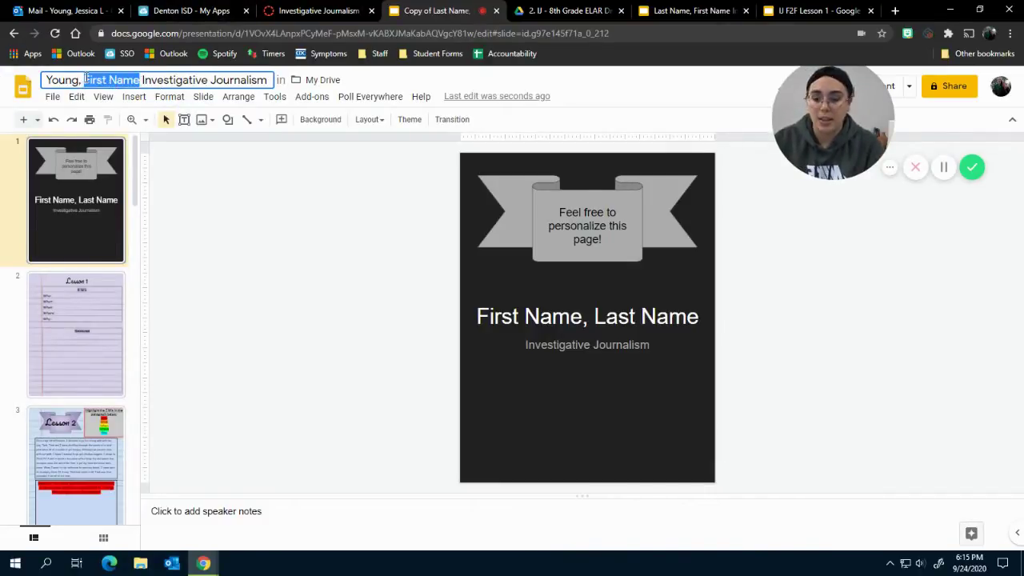
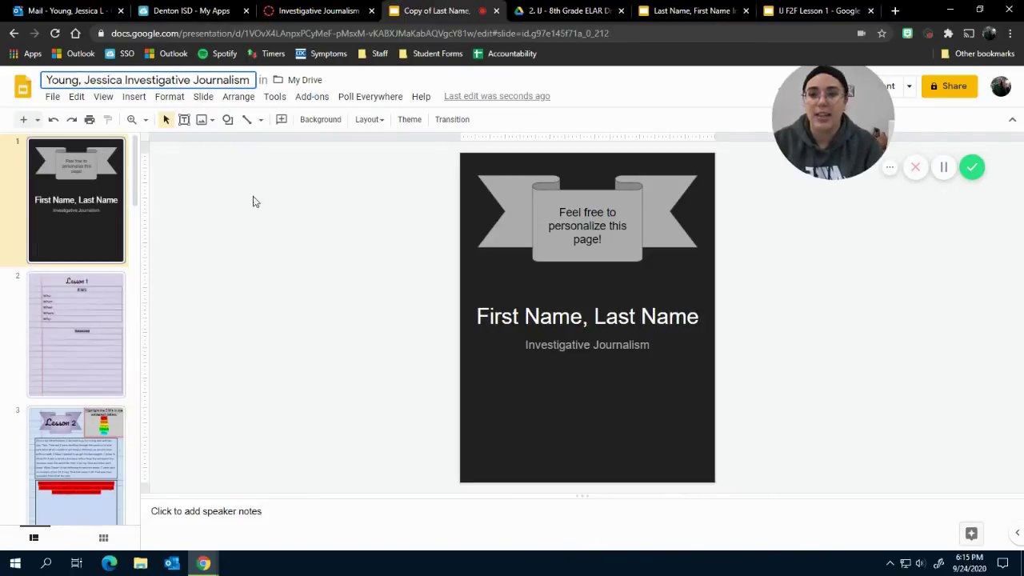
pyautogui.click(276, 204)
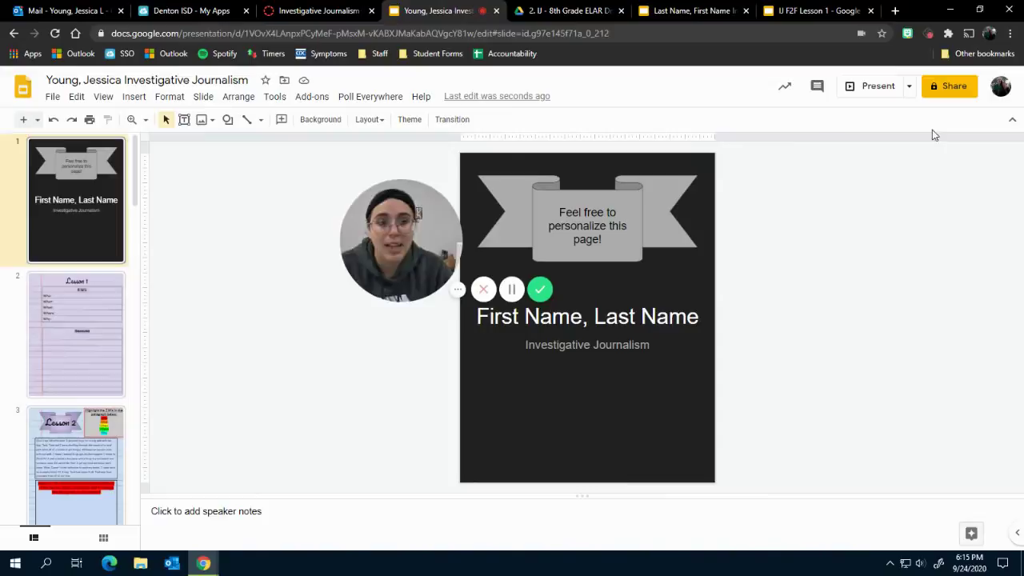
# Share the notebook with the teacher's account as an Editor and send the invitation.
pyautogui.click(952, 89)
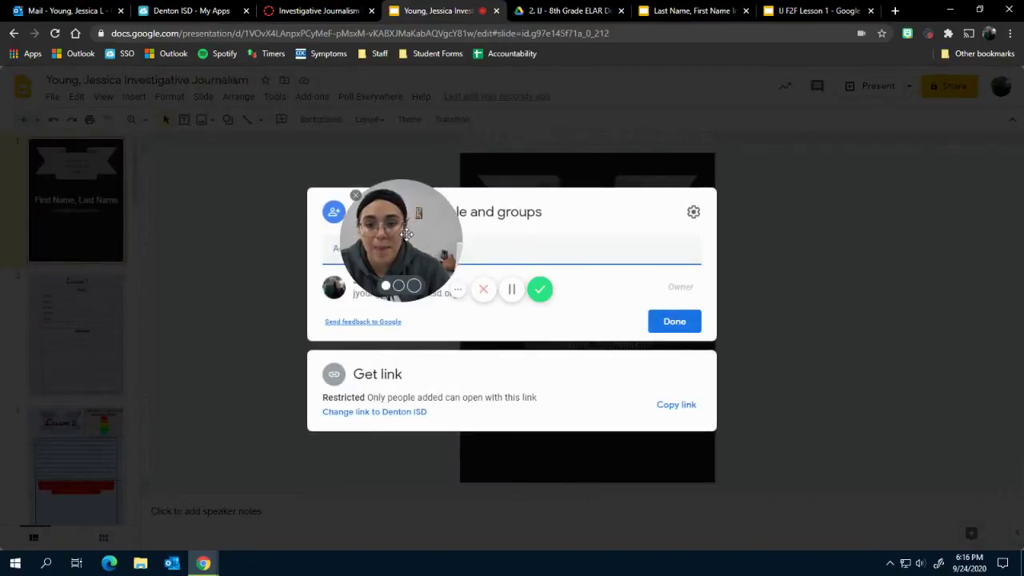
pyautogui.moveTo(406, 234); pyautogui.dragTo(838, 156)
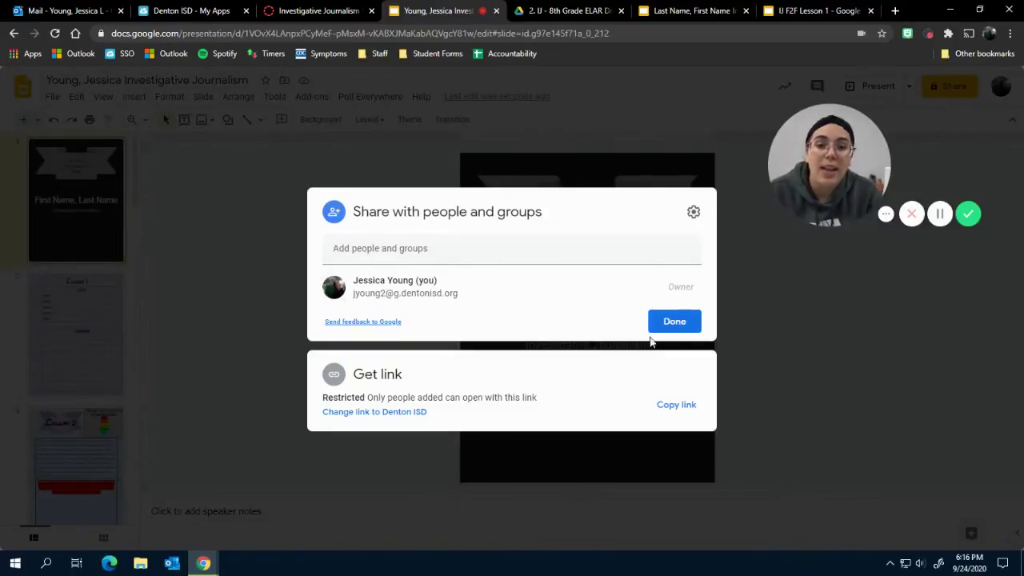
pyautogui.click(523, 246)
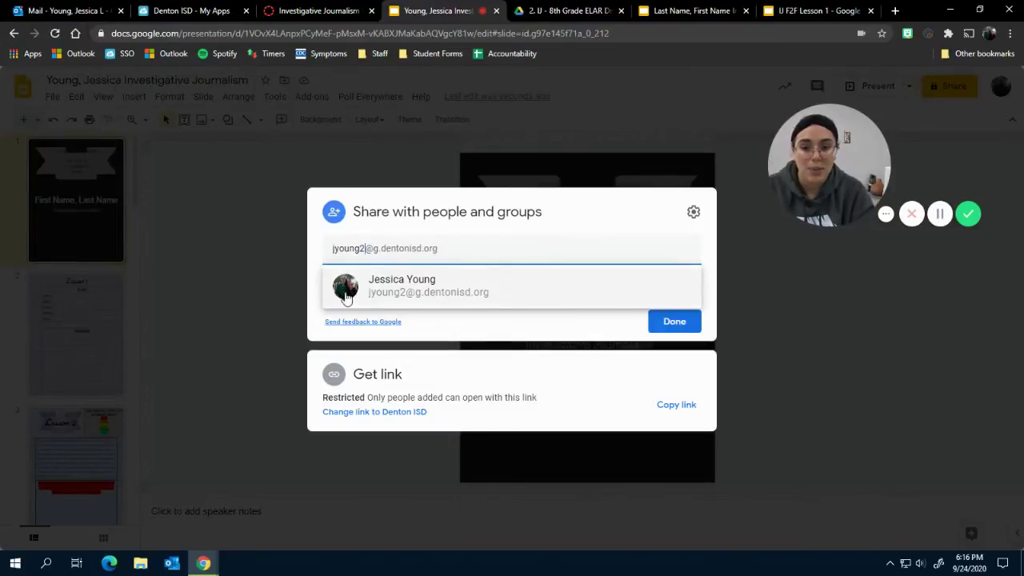
pyautogui.click(425, 294)
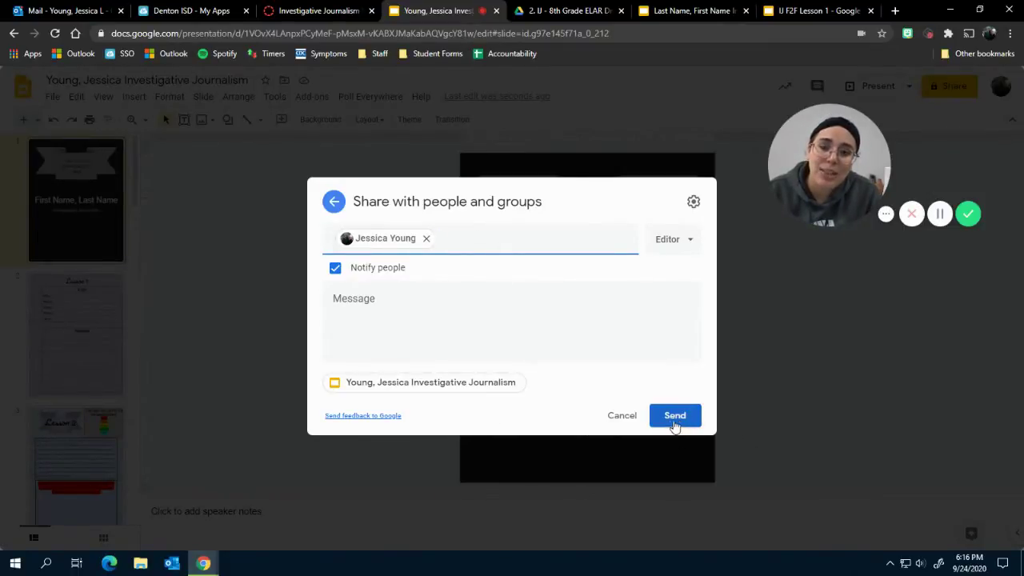
pyautogui.click(619, 420)
pyautogui.click(813, 363)
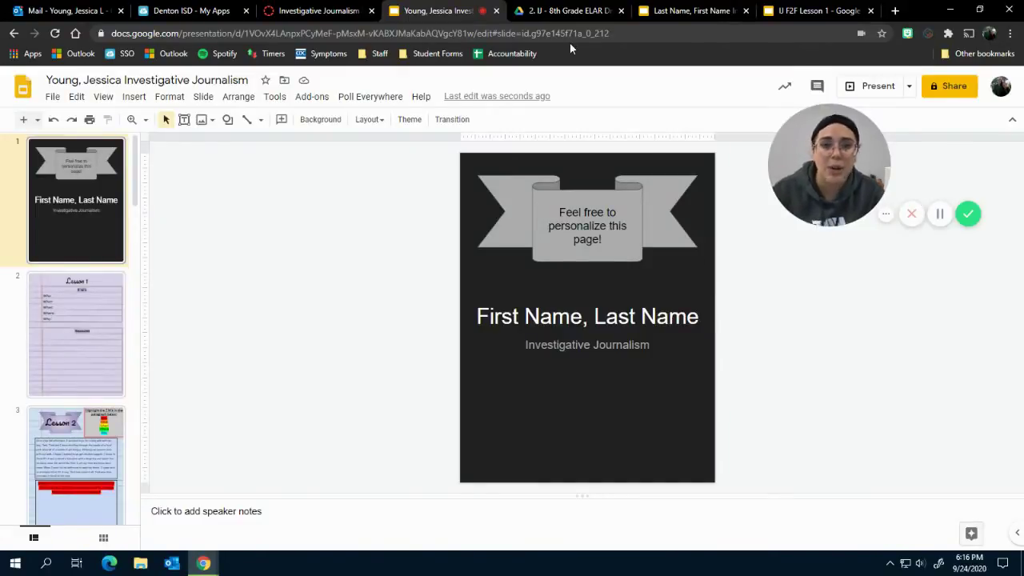
# Show slide 2, the Lesson 1 slide with the 5 W's prompts and Newscast box.
pyautogui.click(90, 324)
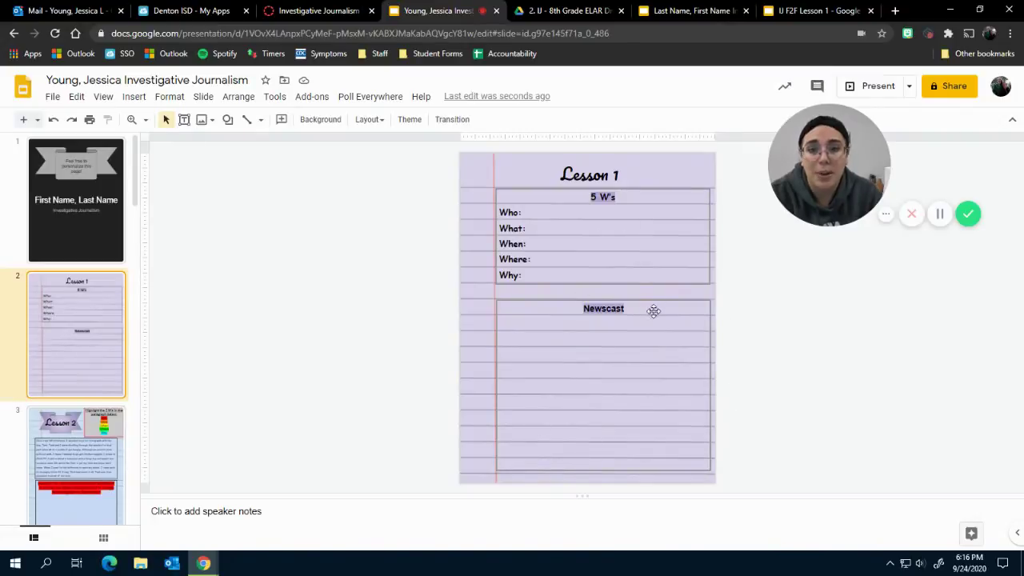
# Switch back to the Canvas tab and scroll down the Virtual Notebook page.
pyautogui.hotkey('ctrl', 'shift', 'Tab')
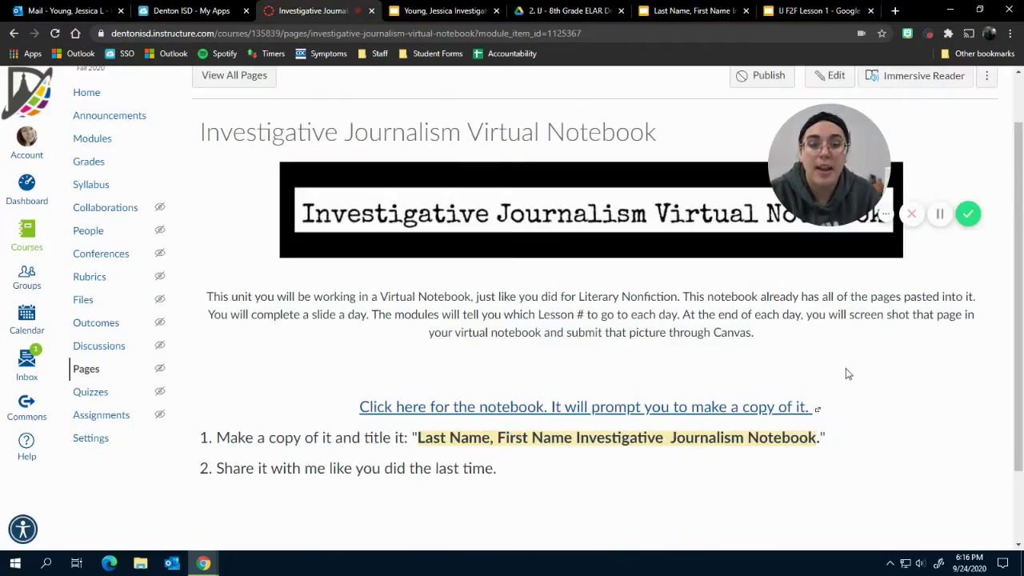
pyautogui.scroll(-2, 846, 371)
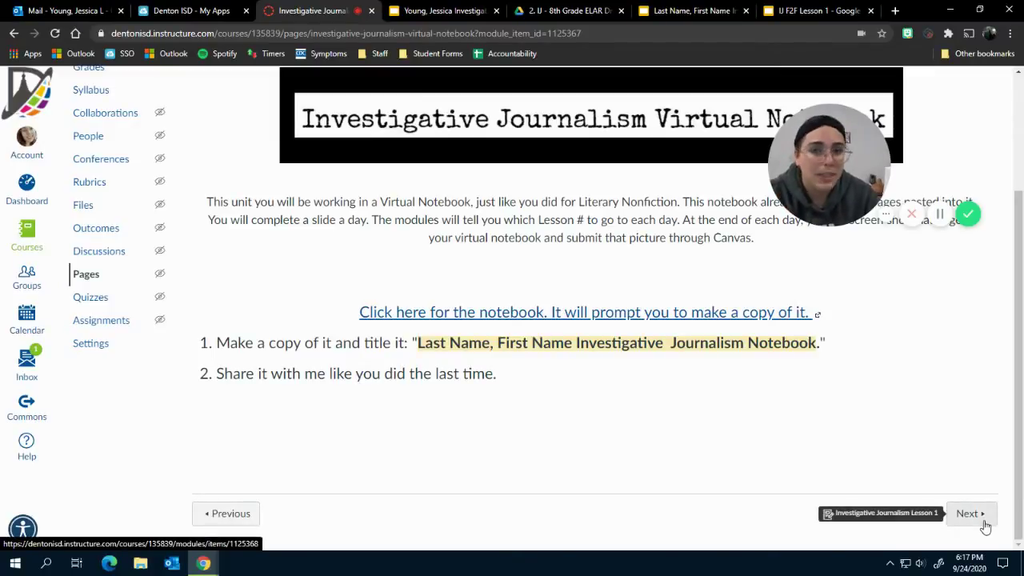
# Open the Lesson 1 assignment and scroll through its instructions, Nemo video, 5Ws guide and 100-point submission details.
pyautogui.click(970, 514)
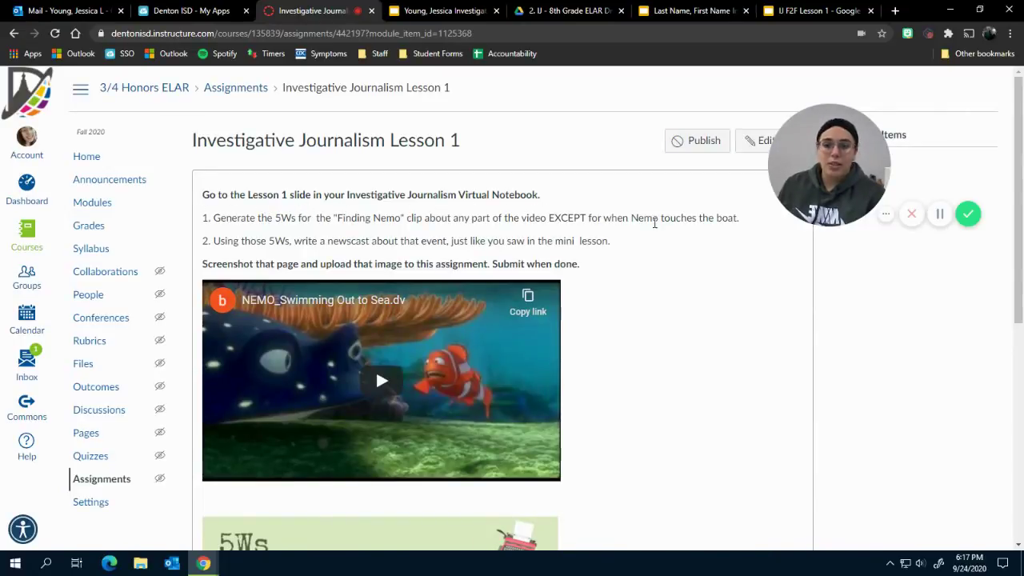
pyautogui.scroll(-1, 636, 242)
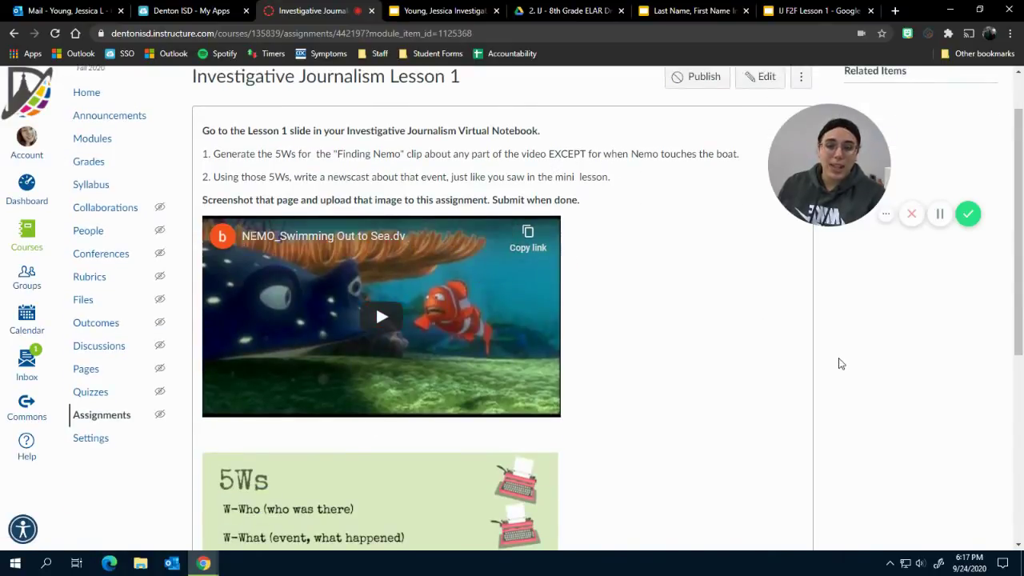
pyautogui.scroll(-3, 760, 359)
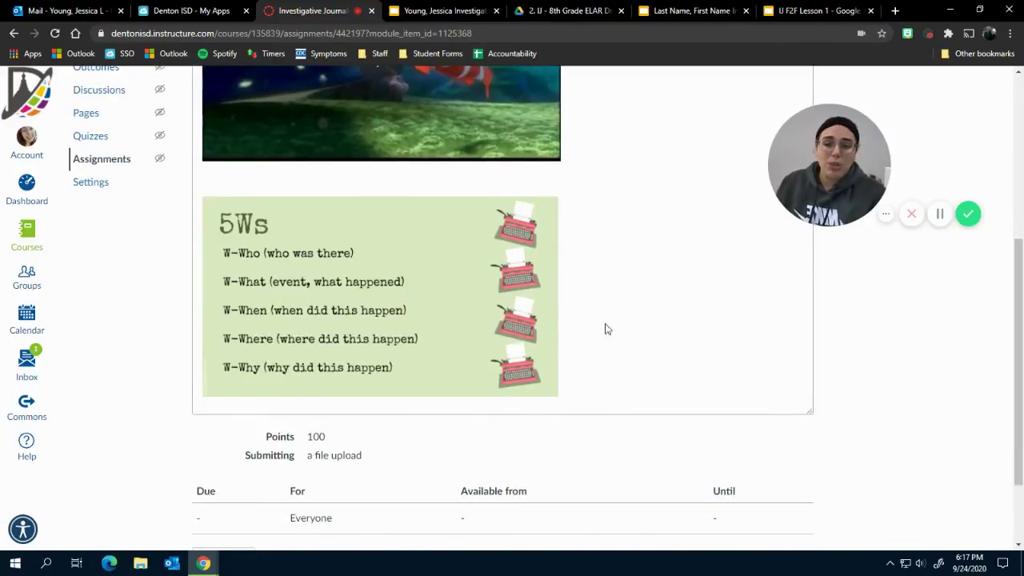
pyautogui.scroll(-1, 658, 350)
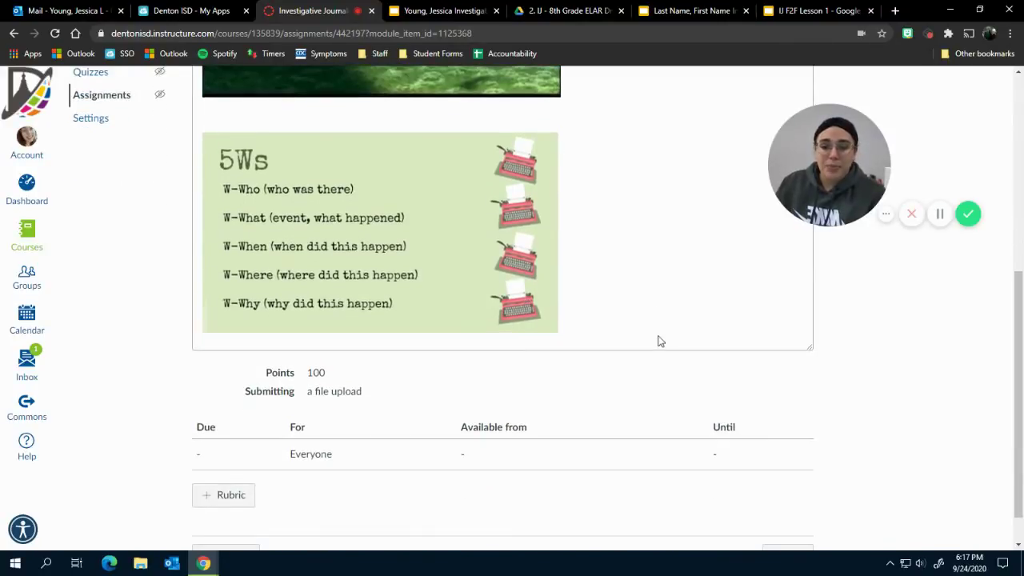
pyautogui.scroll(5, 655, 321)
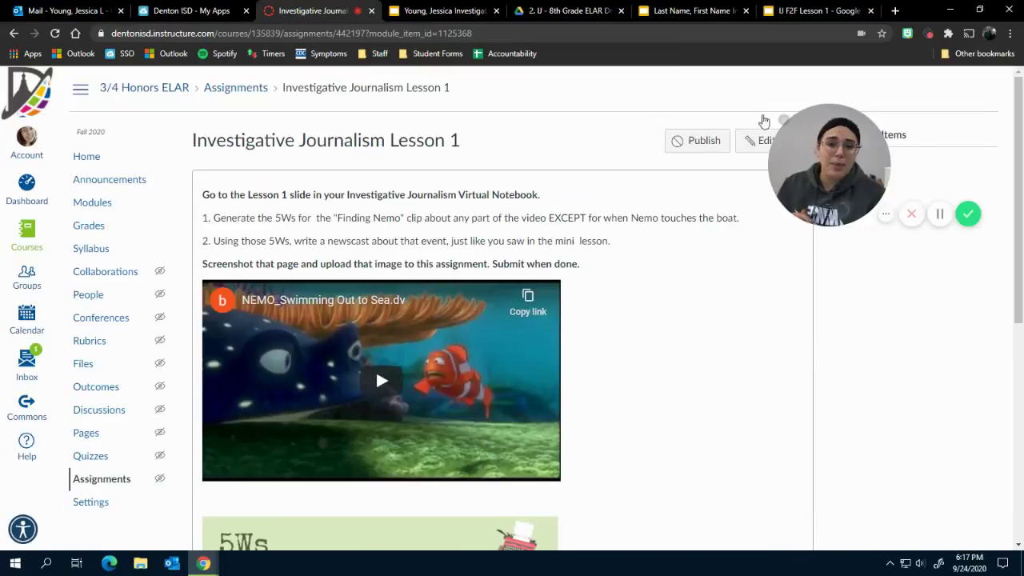
pyautogui.scroll(-5, 659, 469)
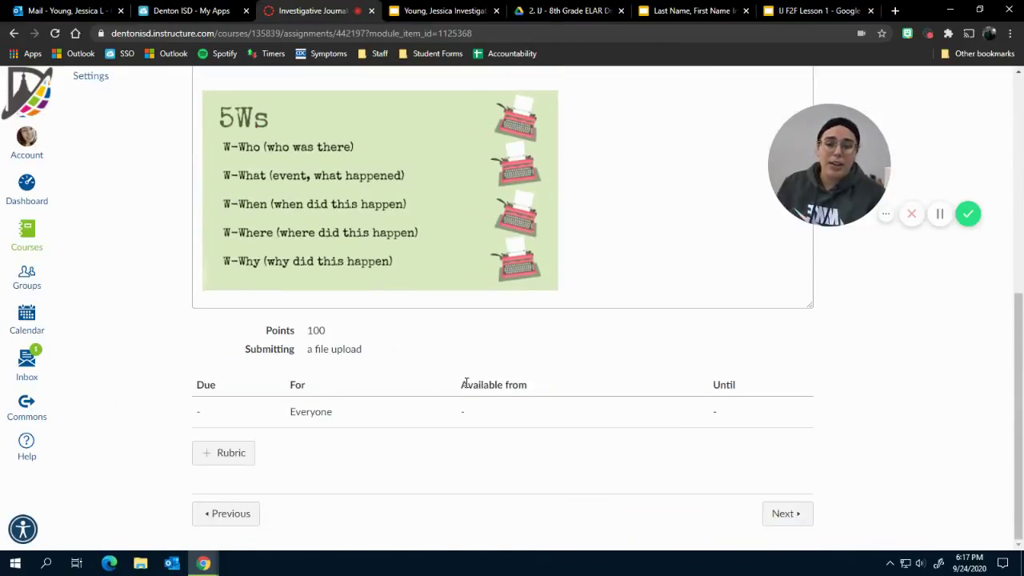
pyautogui.scroll(3, 465, 384)
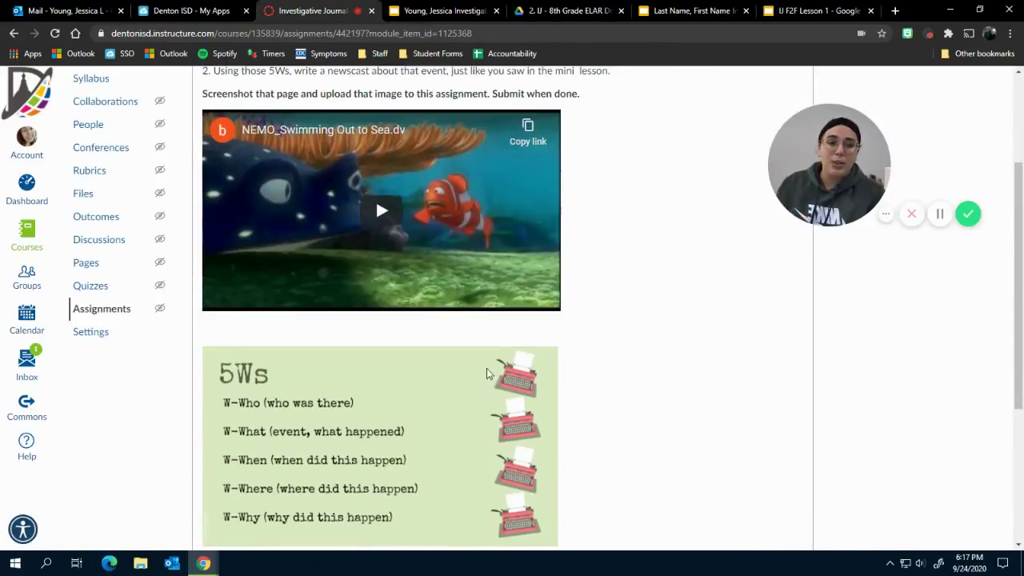
pyautogui.click(662, 11)
# Switch to the browser tab with the copied notebook showing its Lesson 1 slide.
pyautogui.click(448, 11)
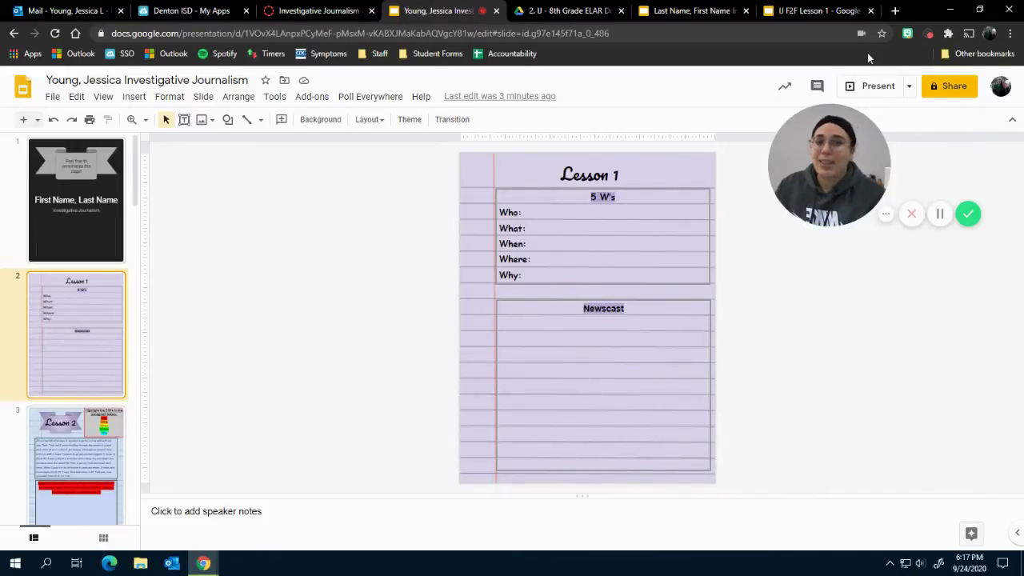
pyautogui.click(895, 11)
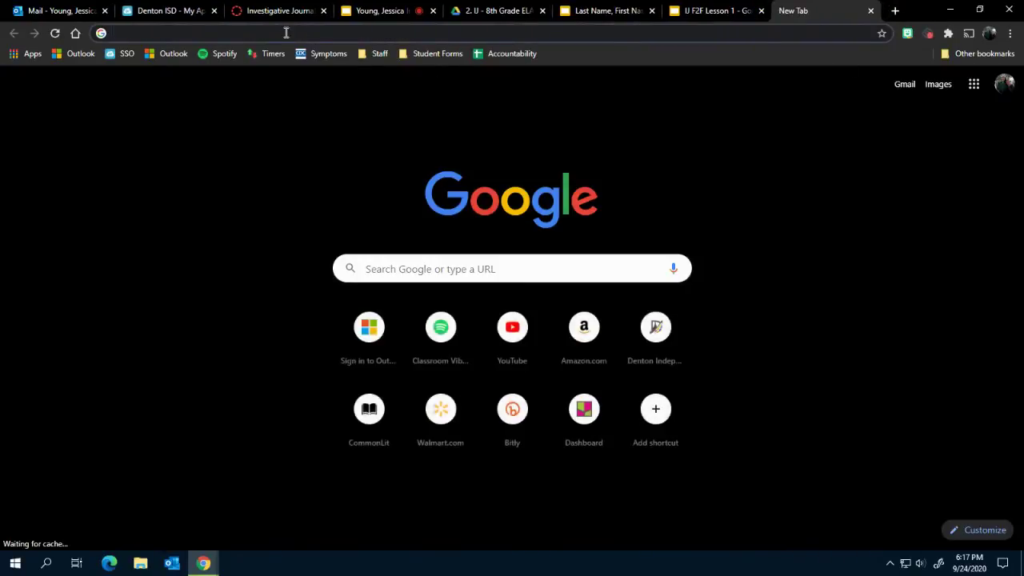
pyautogui.write('how t')
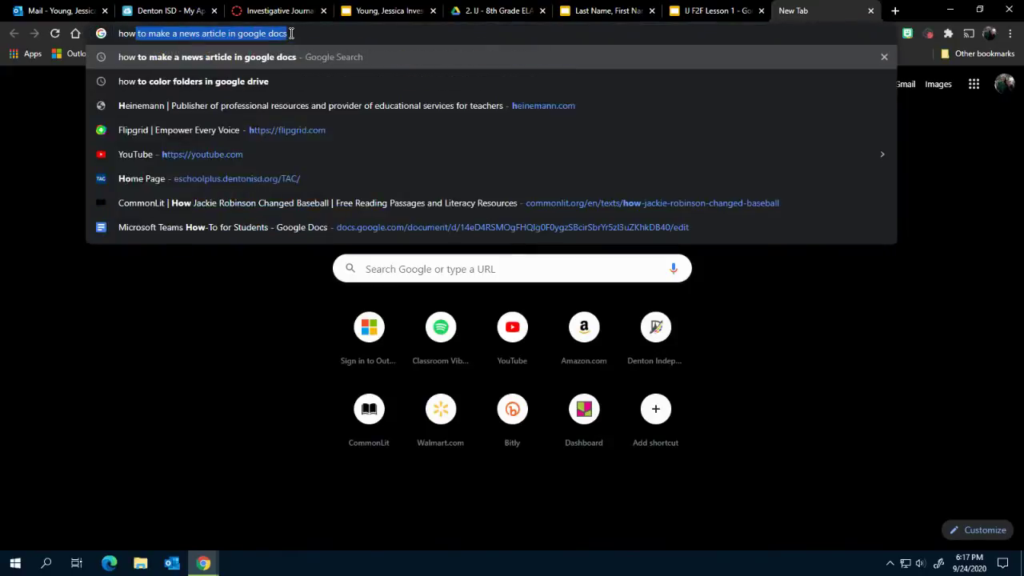
pyautogui.write('o screenshot on')
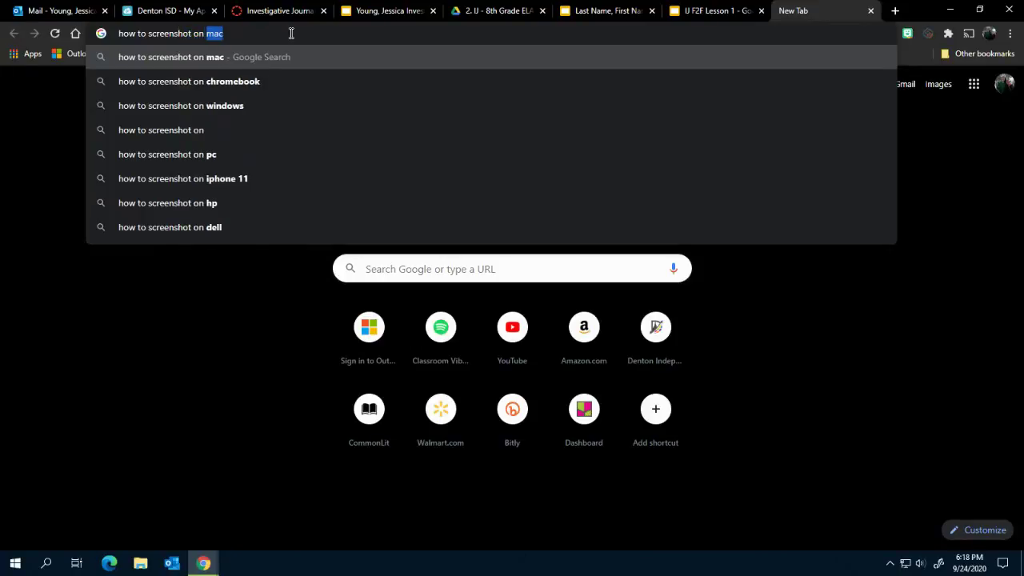
pyautogui.write('a')
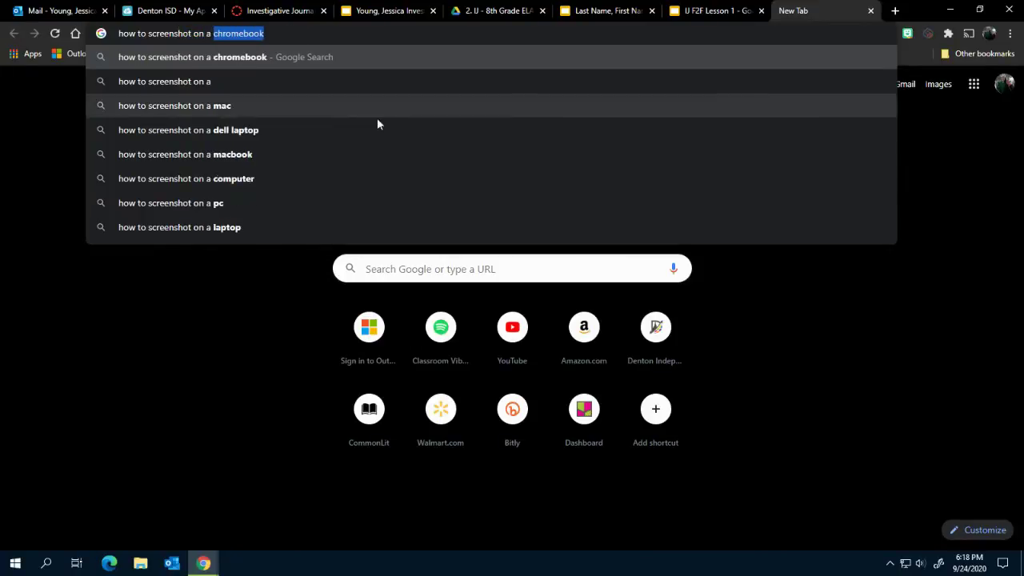
pyautogui.click(871, 11)
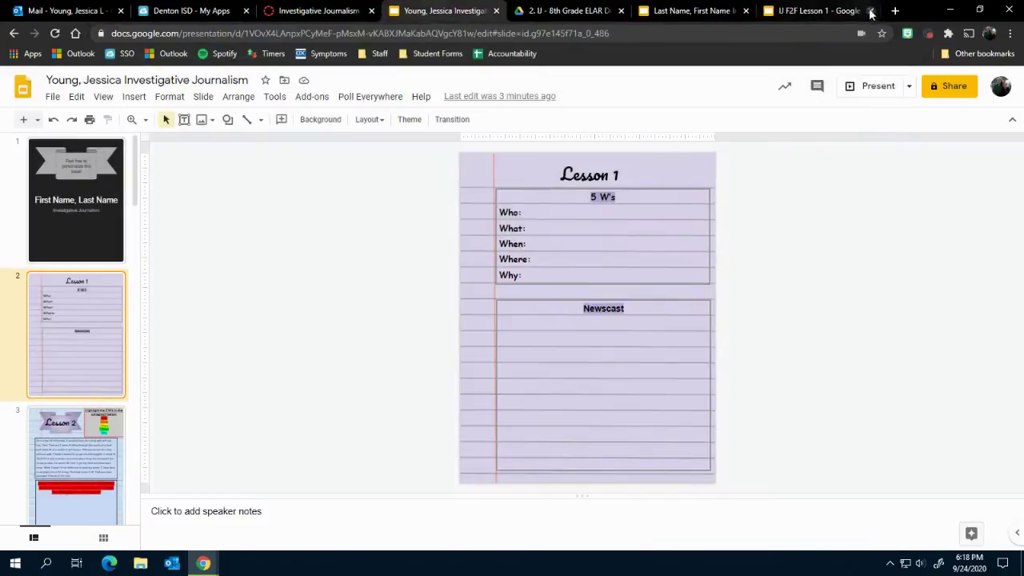
# Switch to the Canvas tab and scroll the Lesson 1 assignment down to the 5Ws guide and back.
pyautogui.click(318, 10)
pyautogui.scroll(-5, 376, 439)
pyautogui.scroll(5, 441, 360)
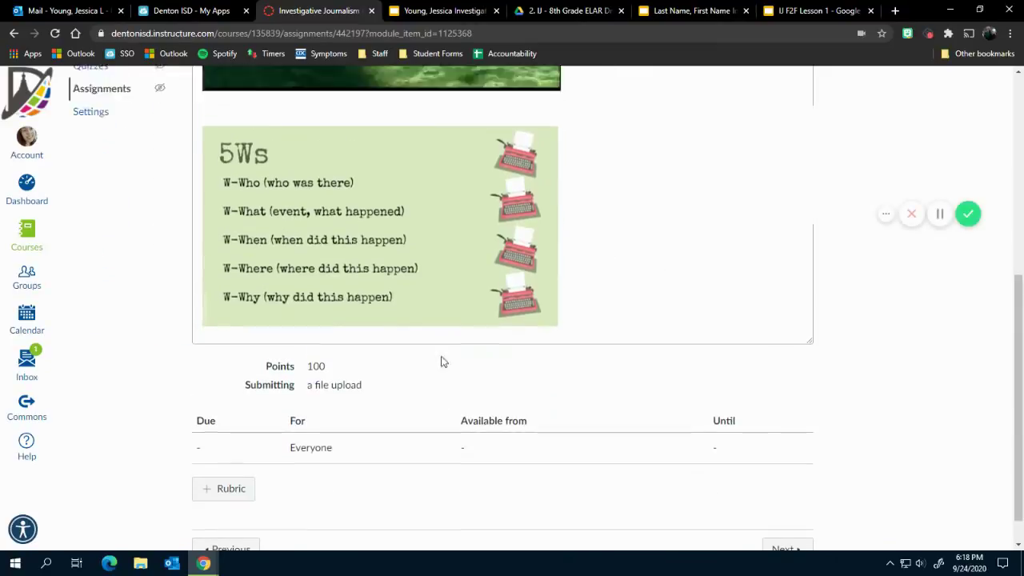